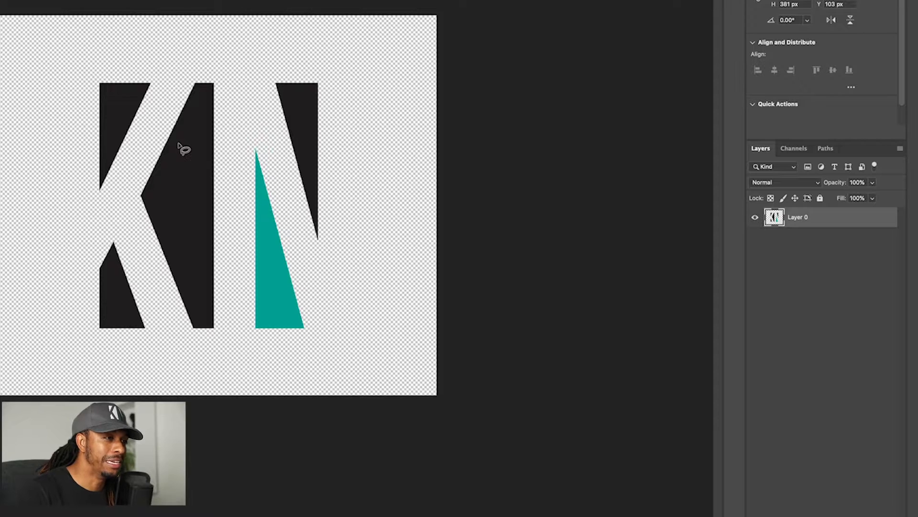
Lasso the N's black top-right piece and its green triangle separately, copying each one to its own layer.
mouse_move(328, 75)
mouse_down()
mouse_move(262, 75)
mouse_move(299, 230)
mouse_move(326, 263)
mouse_move(341, 234)
mouse_move(323, 79)
mouse_up()
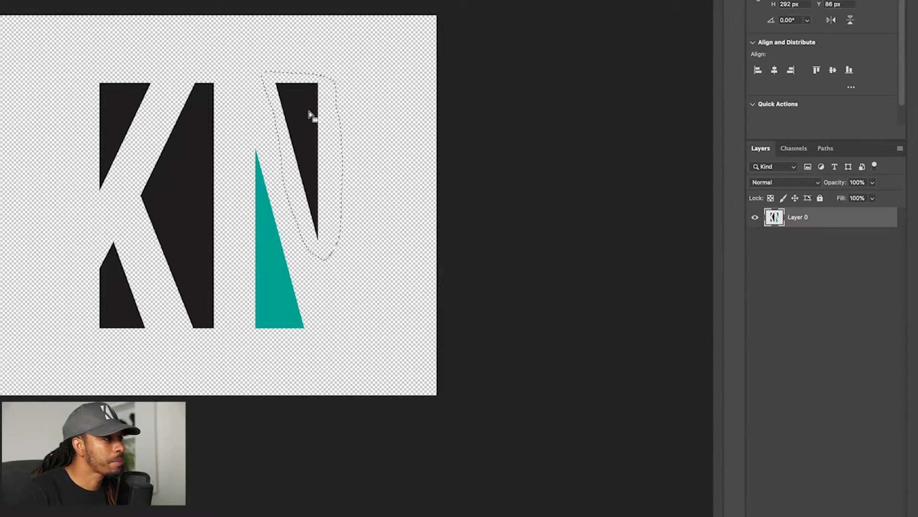
right_click(310, 113)
click(364, 186)
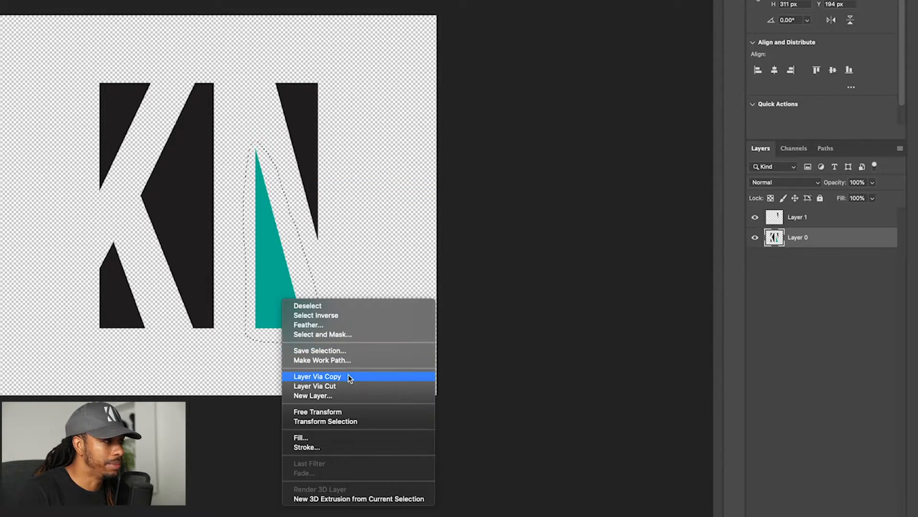
click(349, 378)
Lasso the large black middle piece of the K on Layer 0 and copy it to a new layer.
click(797, 257)
drag(176, 92, 201, 72)
right_click(198, 228)
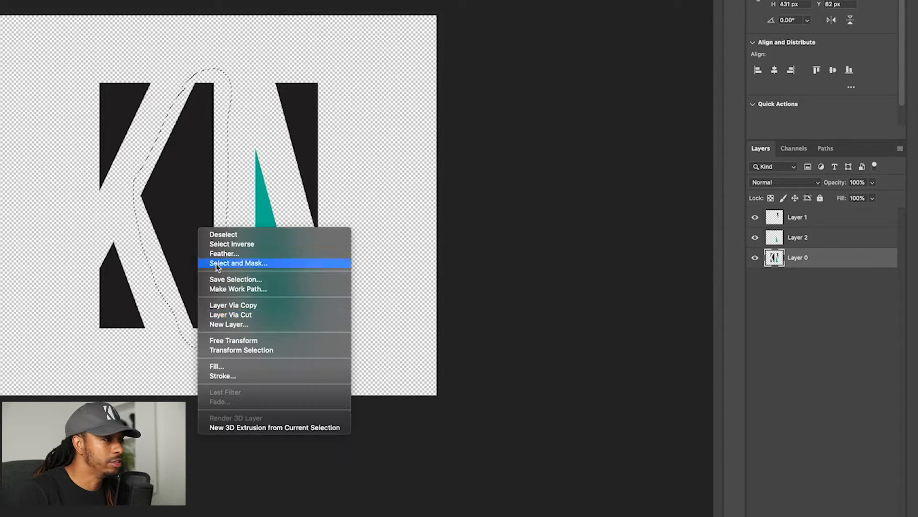
click(225, 305)
Lasso the K's top-left black piece and copy it from Layer 0 to a new layer.
drag(91, 71, 94, 76)
right_click(123, 91)
click(192, 171)
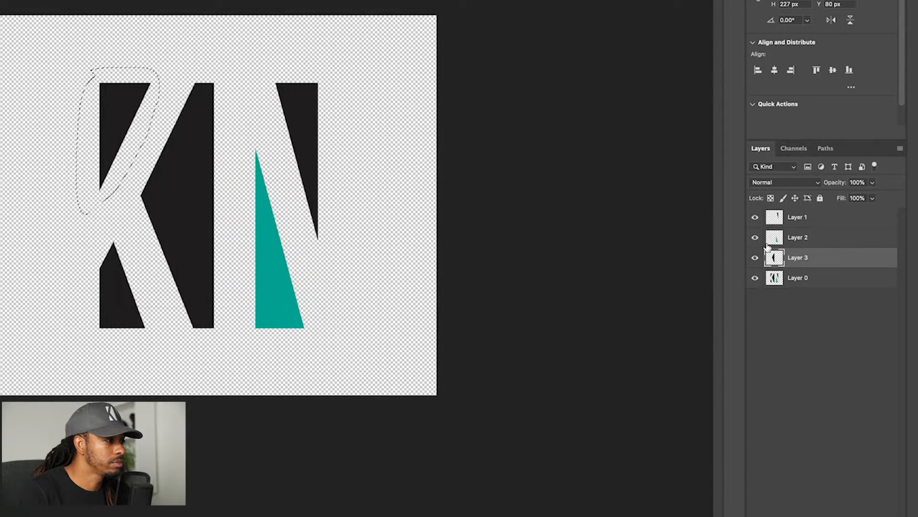
click(804, 279)
right_click(116, 118)
click(182, 198)
Lasso the K's bottom-left black piece and copy it from Layer 0 to a new layer.
mouse_move(100, 243)
mouse_down()
mouse_move(109, 237)
mouse_move(95, 241)
mouse_up()
right_click(117, 272)
click(174, 350)
click(820, 302)
right_click(121, 297)
click(188, 377)
Rename the five copied layers Top right, green, middle, top left and bottom left to match their logo pieces.
click(826, 319)
click(815, 218)
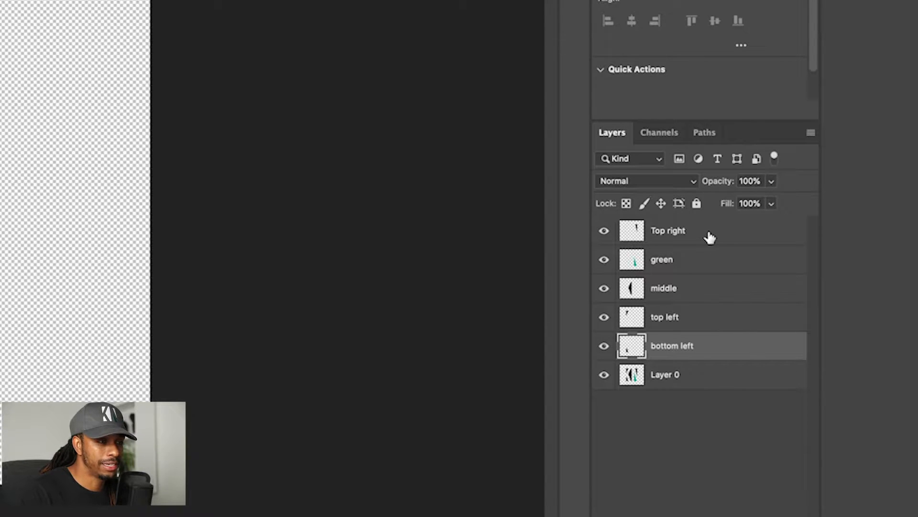
click(634, 418)
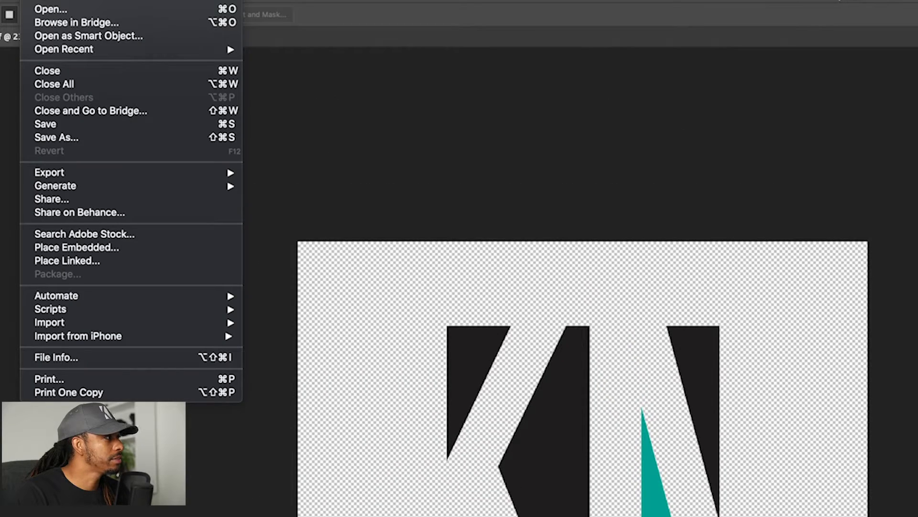
Start exporting the logo's layers as separate files with Layers to Files.
mouse_move(115, 175)
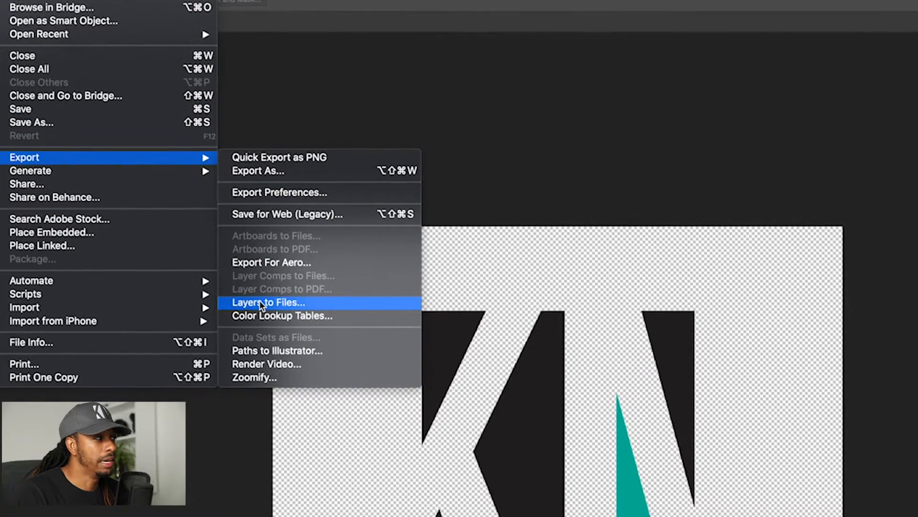
click(286, 319)
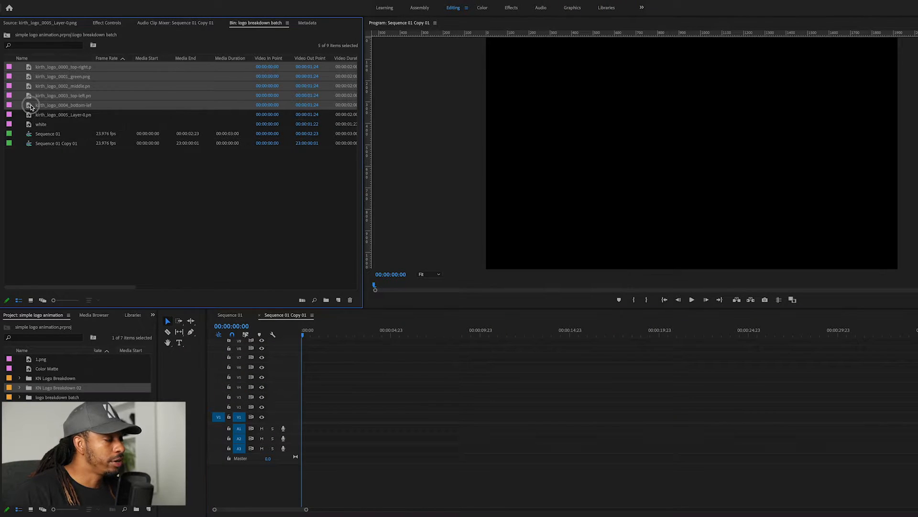
In Premiere Pro, stack the five logo piece PNGs on video tracks V2 to V6 at the start of Sequence 01 Copy 01.
drag(28, 107, 308, 394)
drag(385, 406, 306, 387)
drag(420, 405, 307, 375)
drag(457, 406, 322, 337)
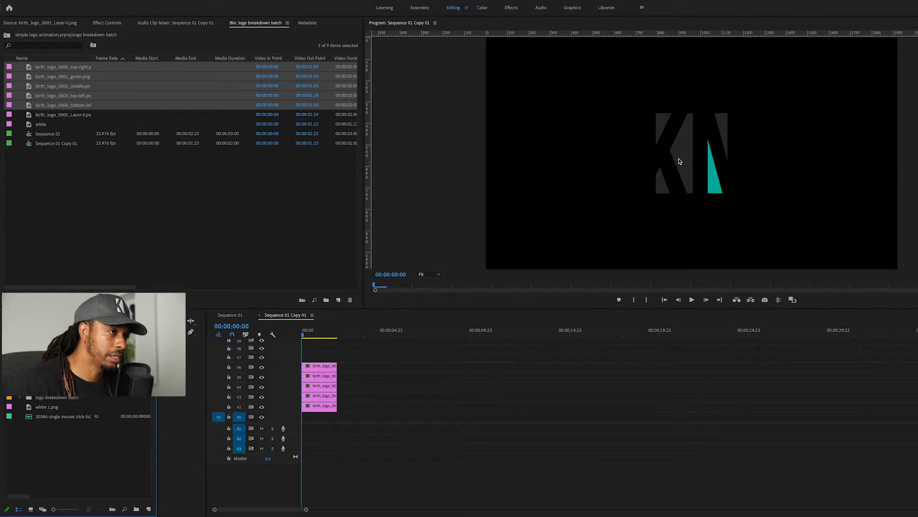
Create a white (FFFFFF) color matte named white bg.
click(149, 510)
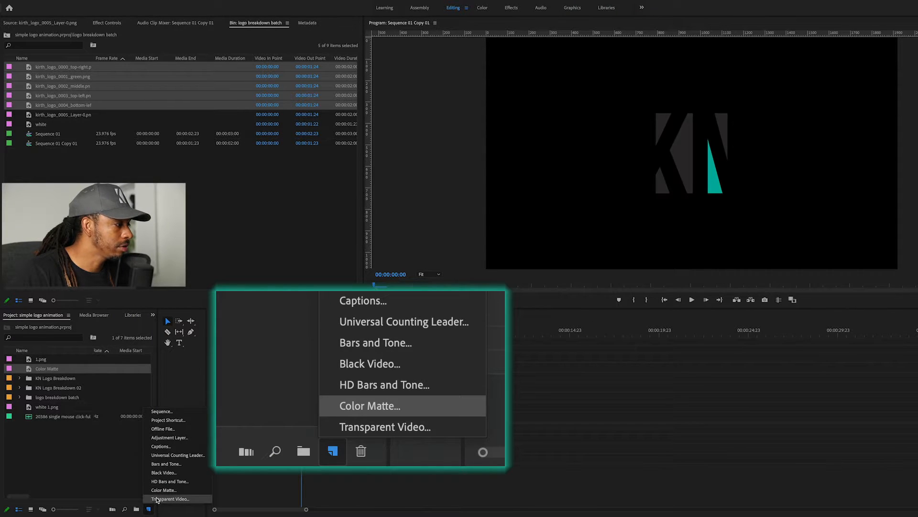
click(163, 490)
click(555, 291)
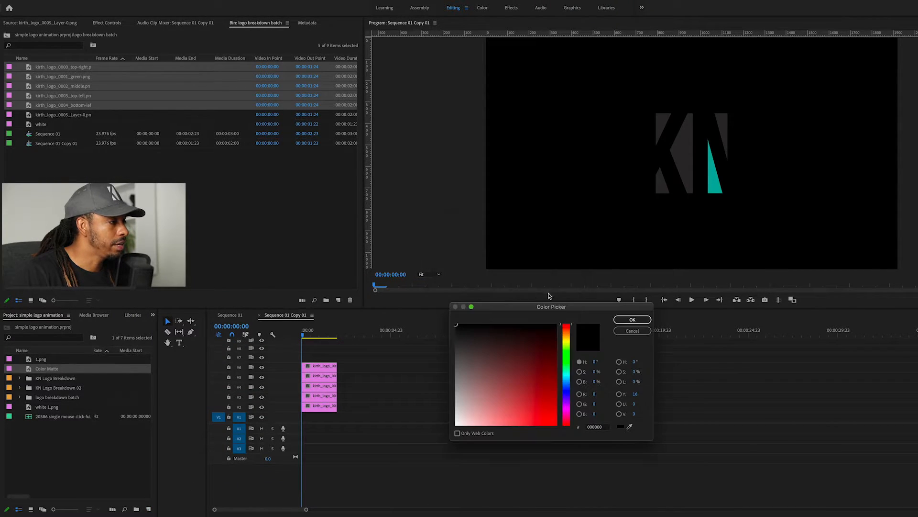
drag(460, 354, 443, 452)
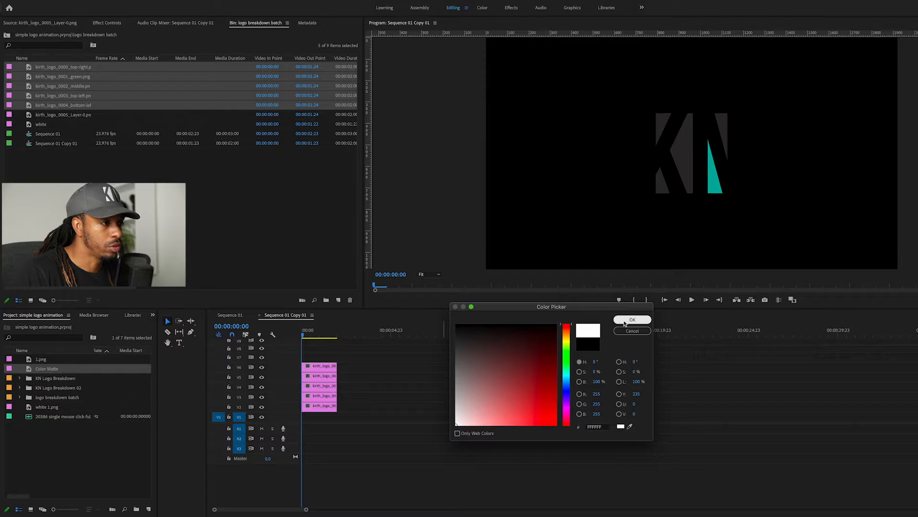
click(635, 321)
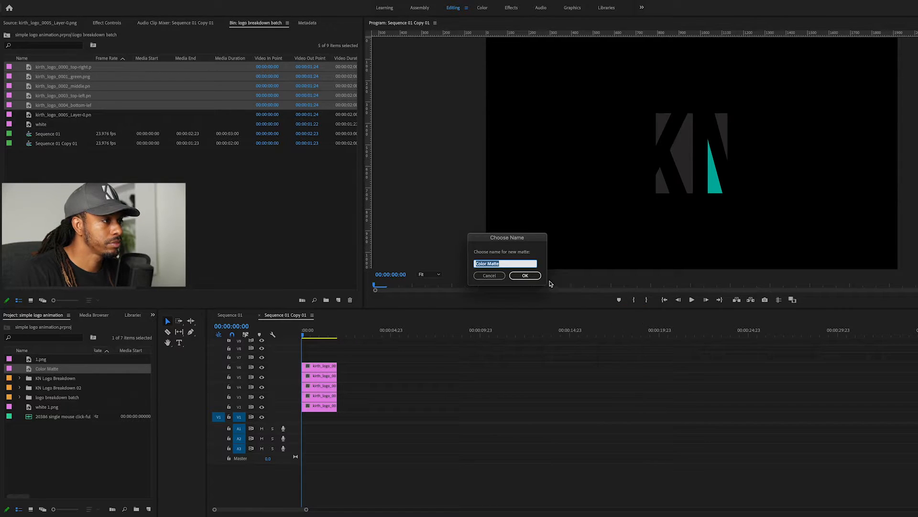
text(white g)
key(BackSpace)
text(bg)
key(Return)
Place the white bg matte on track V1 beneath the logo clips and extend it to match their length.
drag(30, 417, 303, 416)
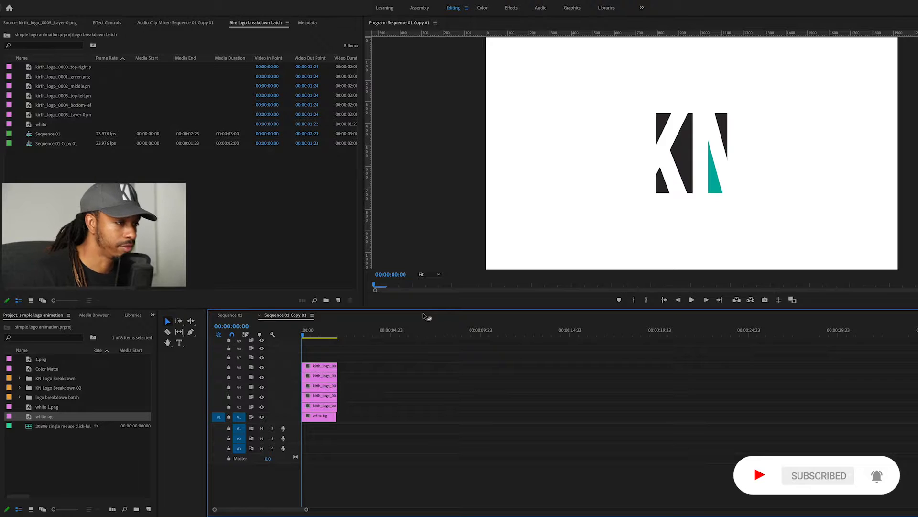
drag(335, 418, 338, 418)
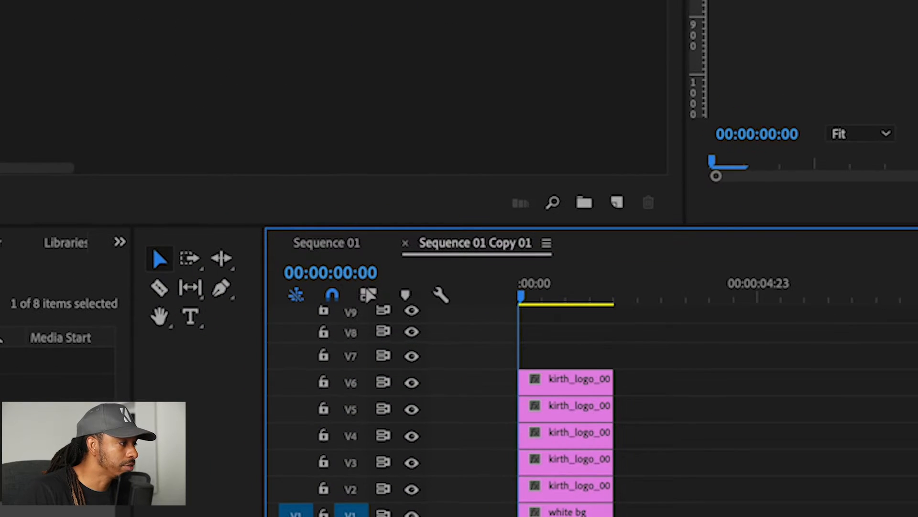
Move the playhead to 00:00:03:00 and mark the sequence out point there.
click(366, 273)
click(367, 267)
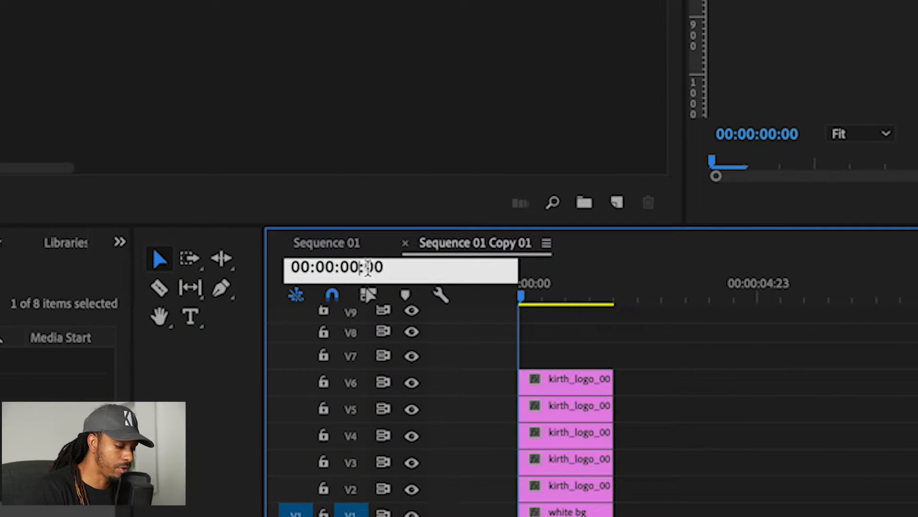
key(BackSpace)
text(3)
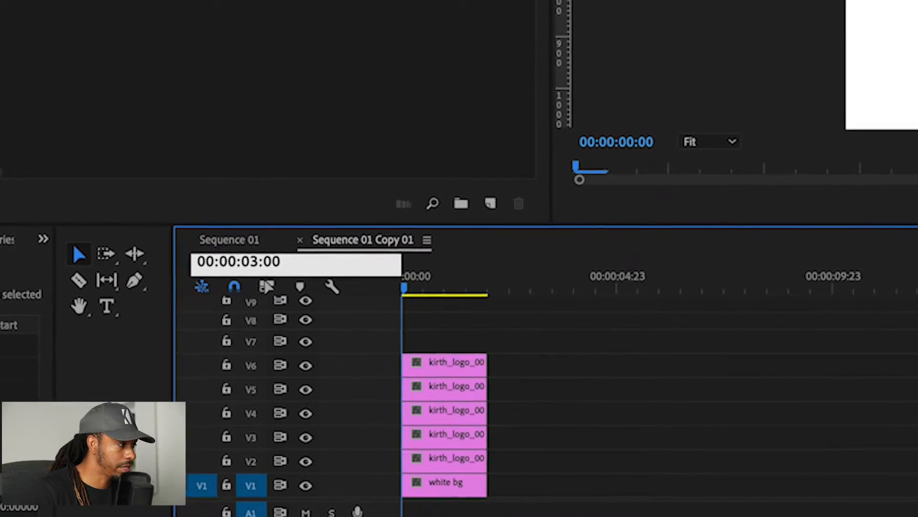
key(Return)
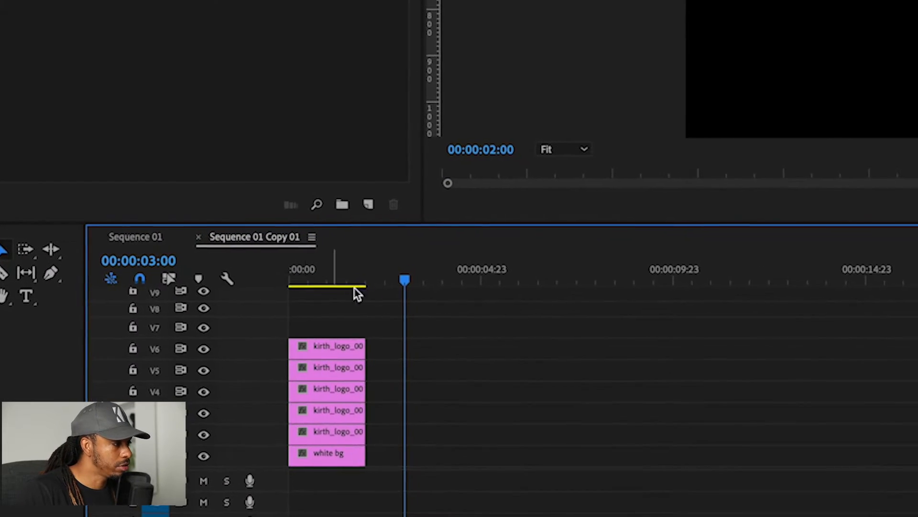
key(o)
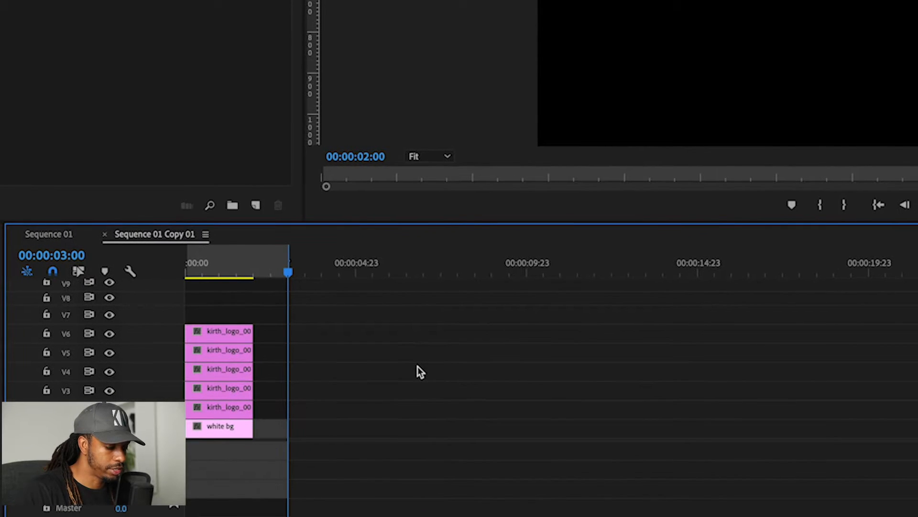
Extend the five logo clips and the white bg clip to the sequence out point.
key(=)
key(=)
key(=)
key(=)
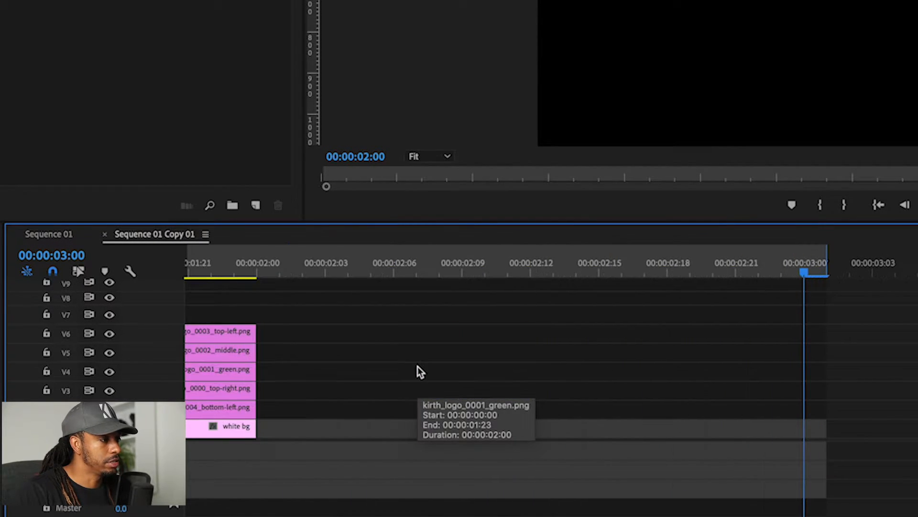
key(minus)
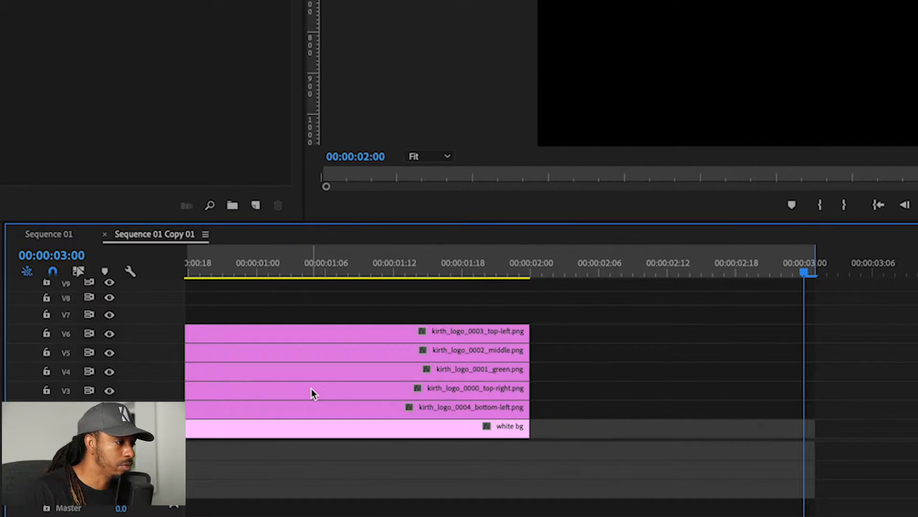
drag(539, 334, 810, 403)
click(899, 382)
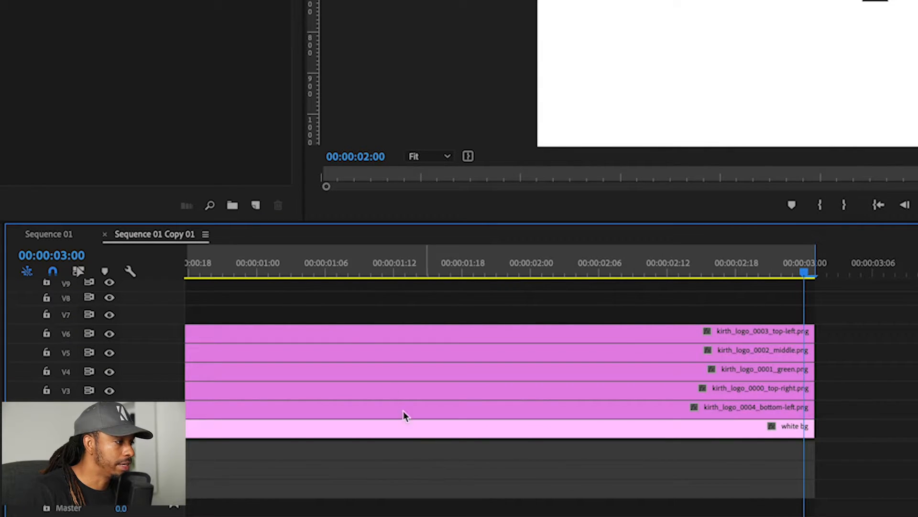
Set a Position keyframe on the top-left logo clip at 00:00:02:03.
drag(279, 251, 79, 276)
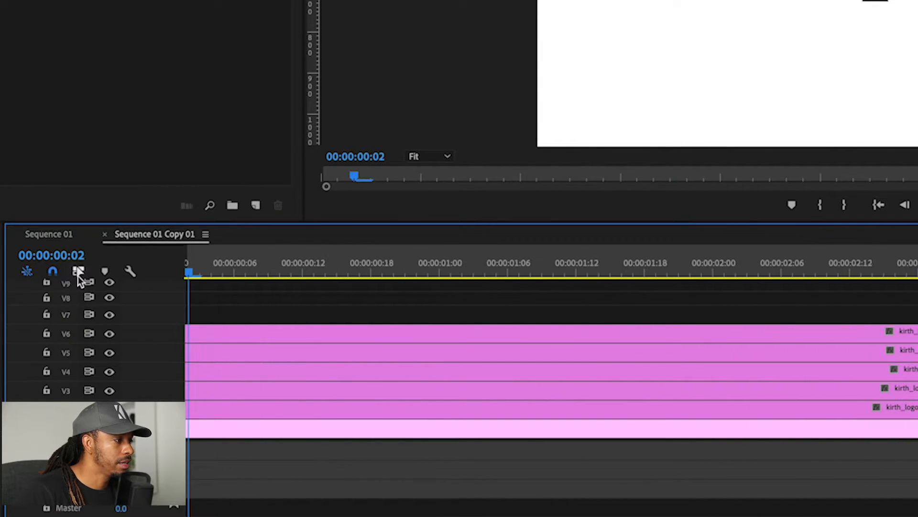
drag(207, 275, 168, 281)
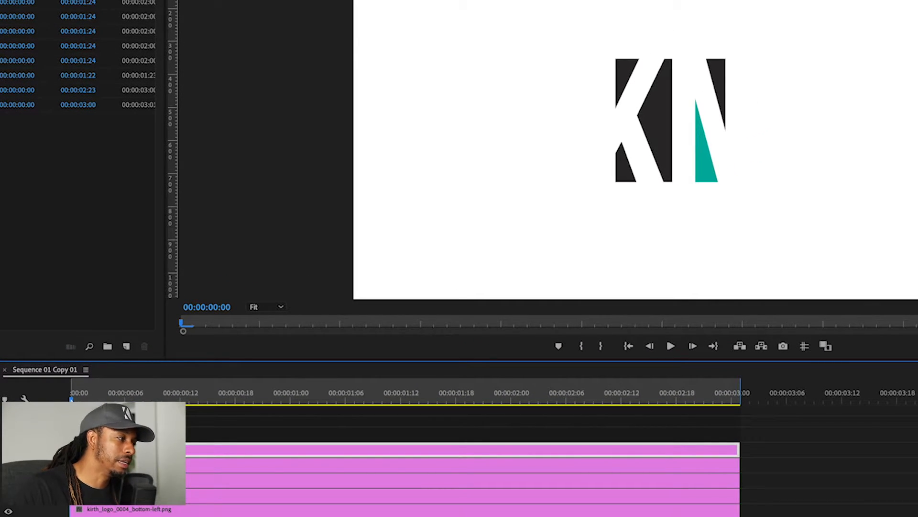
drag(71, 397, 542, 418)
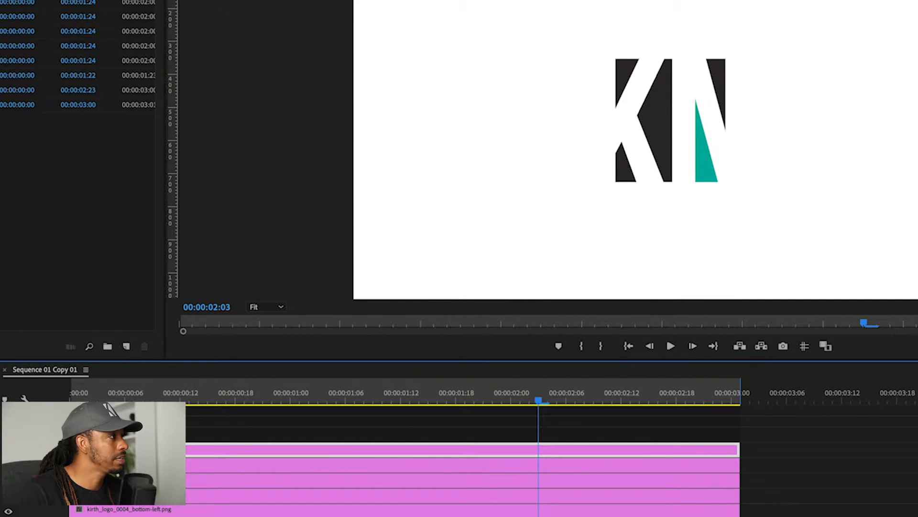
click(175, 12)
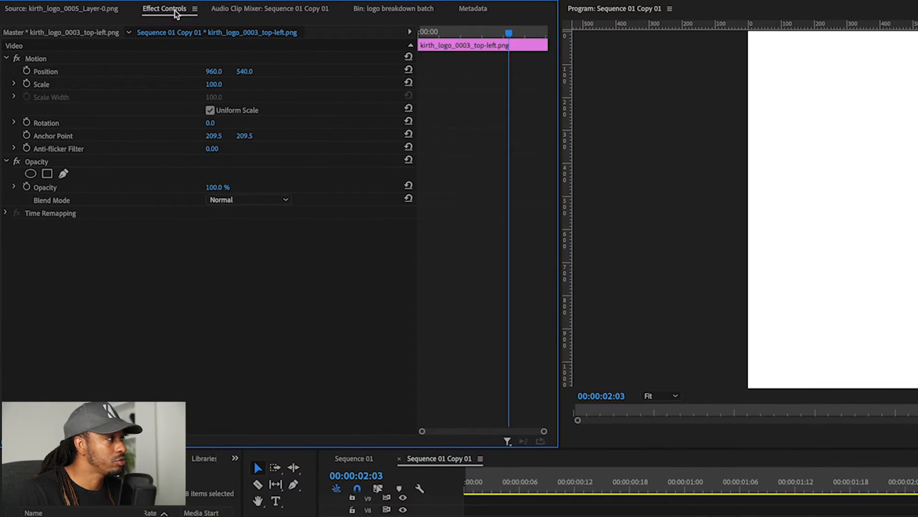
click(26, 71)
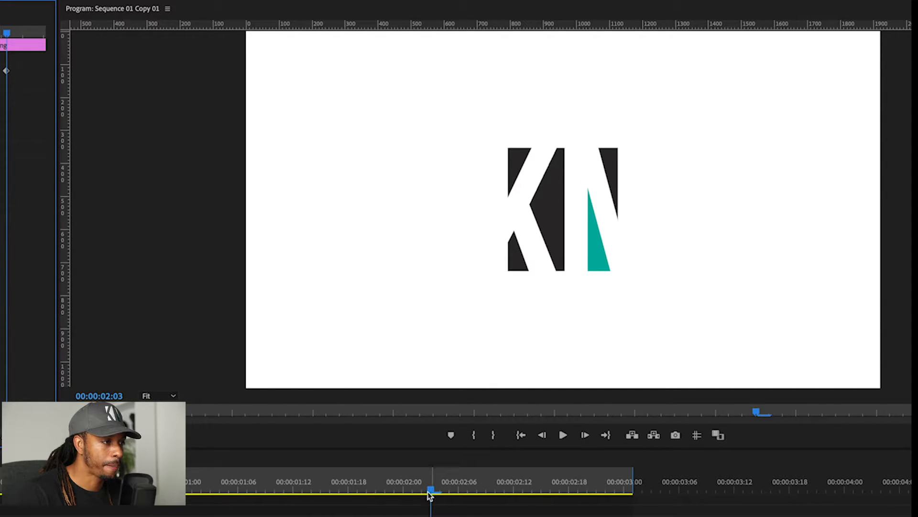
Place the playhead about eight frames before the top-left clip's Position keyframe, at about 00:00:01:19.
drag(429, 491, 388, 497)
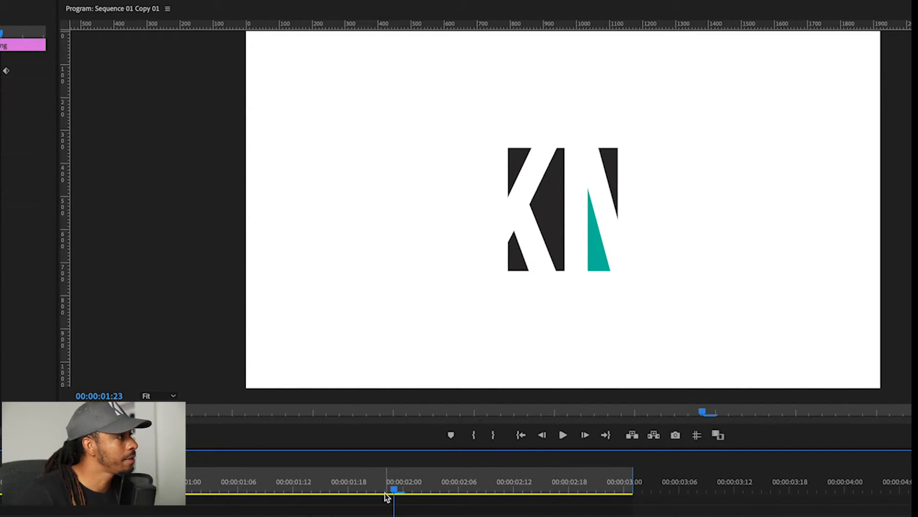
mouse_move(395, 487)
mouse_down()
mouse_move(369, 495)
mouse_move(382, 495)
mouse_up()
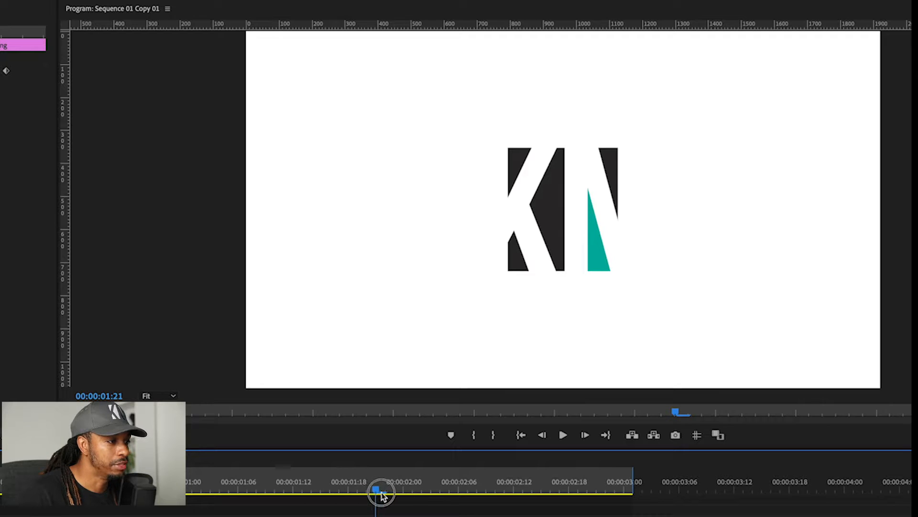
click(356, 495)
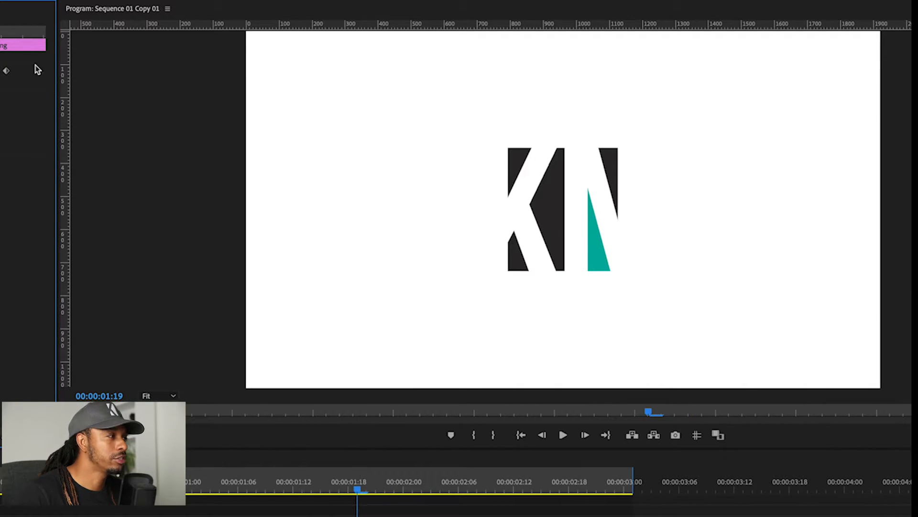
drag(1, 35, 184, 34)
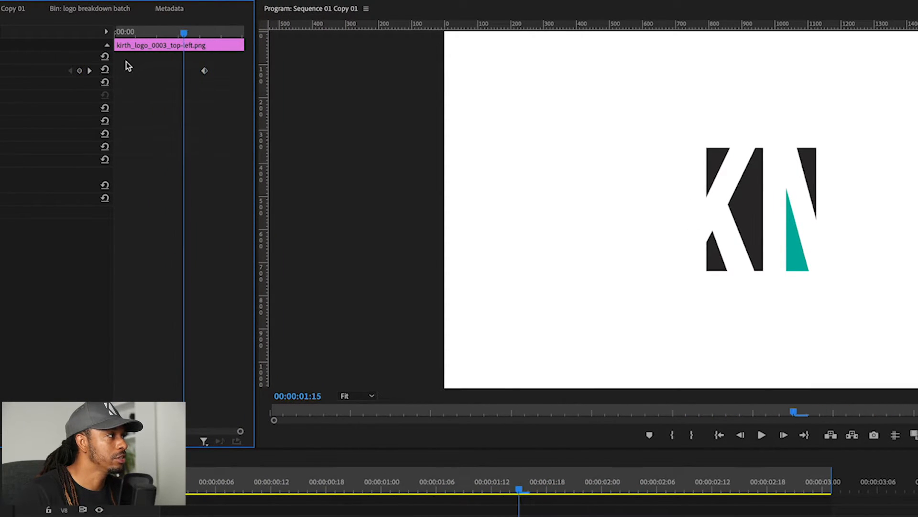
click(90, 72)
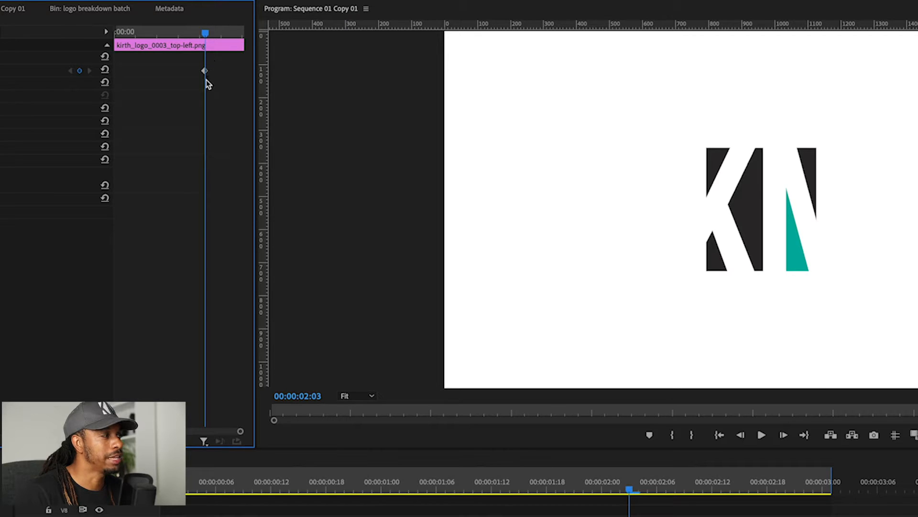
drag(204, 32, 190, 33)
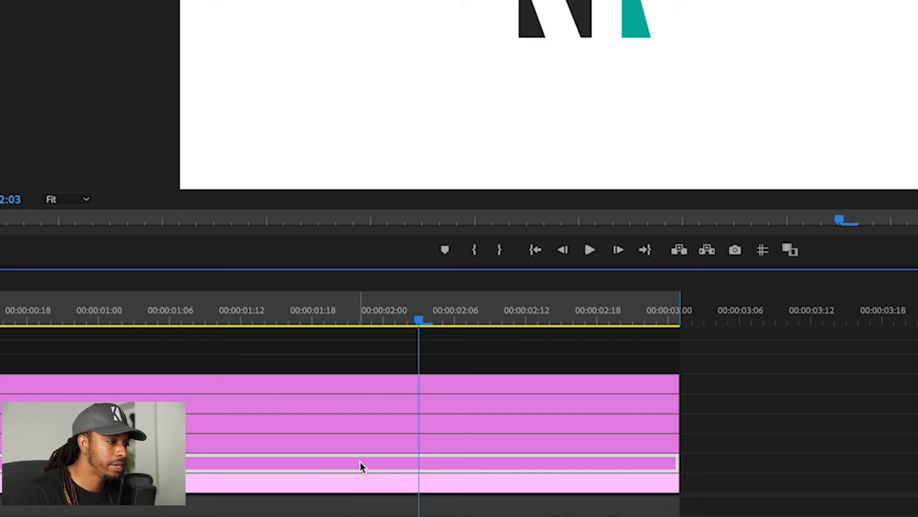
Copy both Position keyframes of the top-left clip onto the bottom-left clip at the playhead and play the result.
click(406, 384)
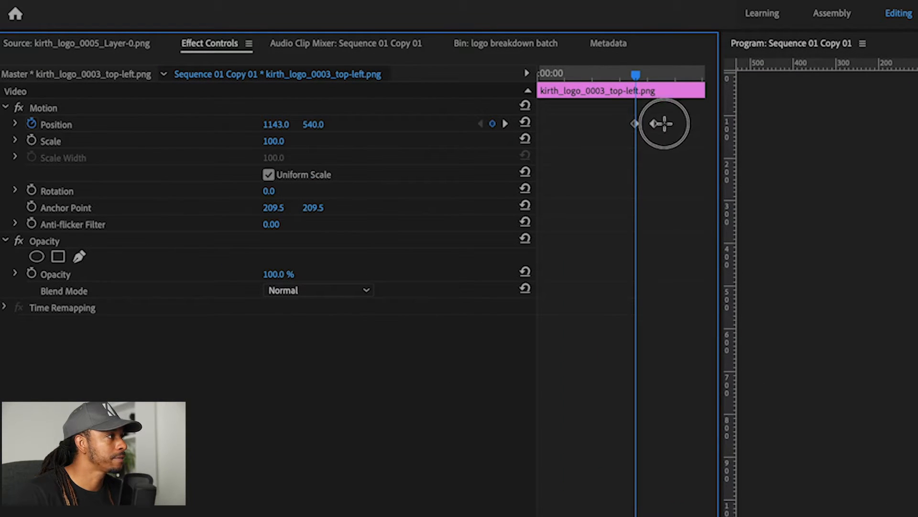
drag(665, 124, 614, 130)
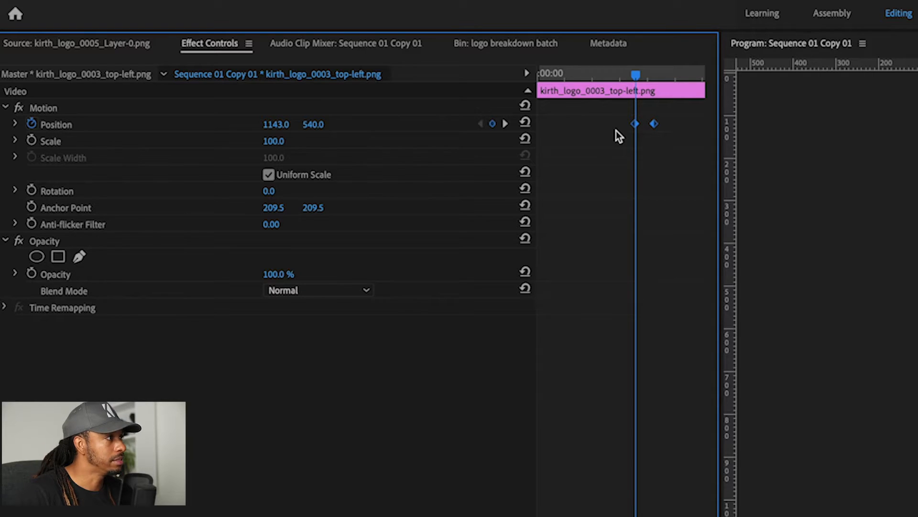
key(ctrl+c)
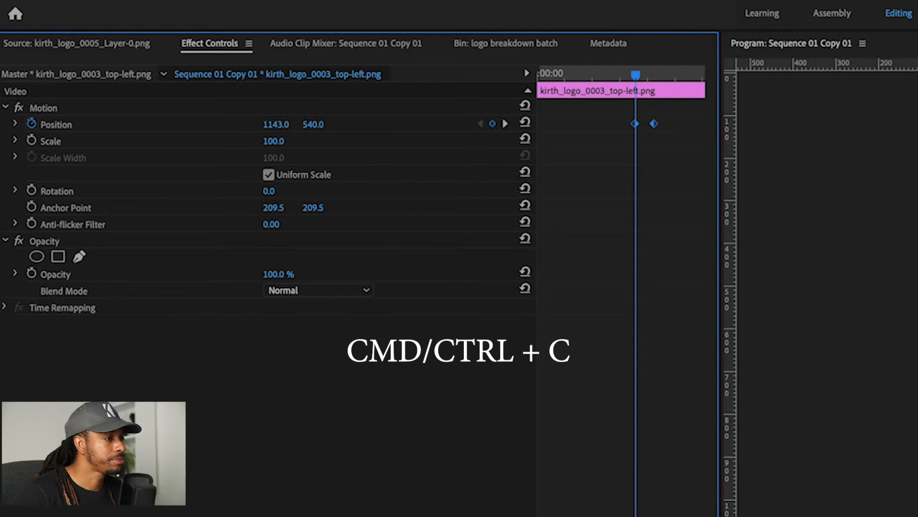
click(526, 514)
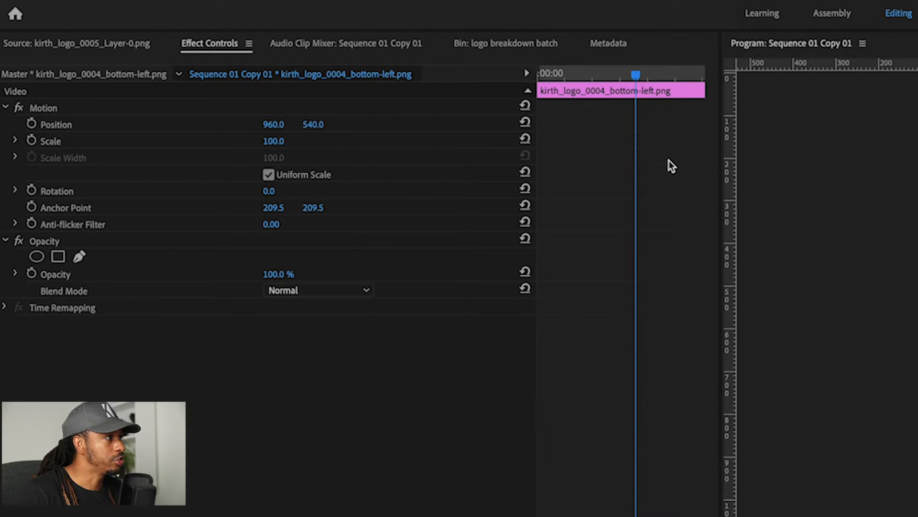
click(665, 161)
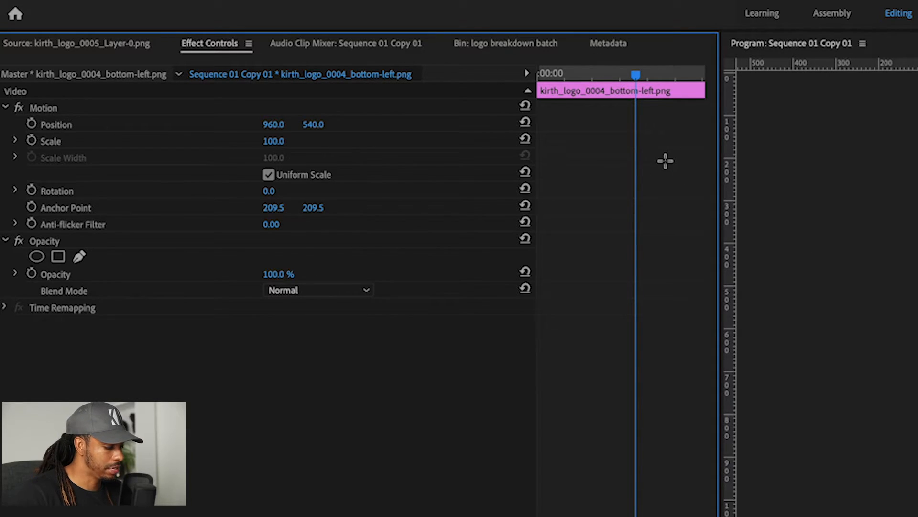
key(ctrl+v)
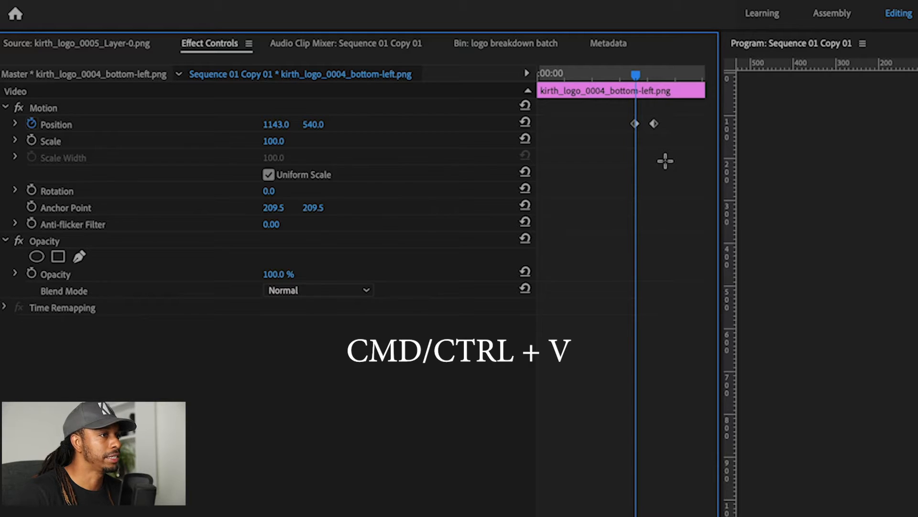
key(space)
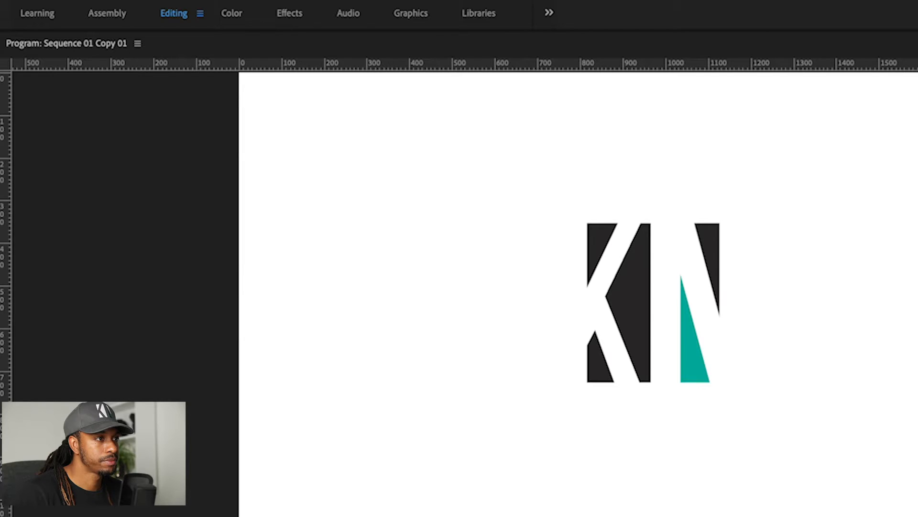
Split the middle logo clip at 00:00:01:19.
click(632, 308)
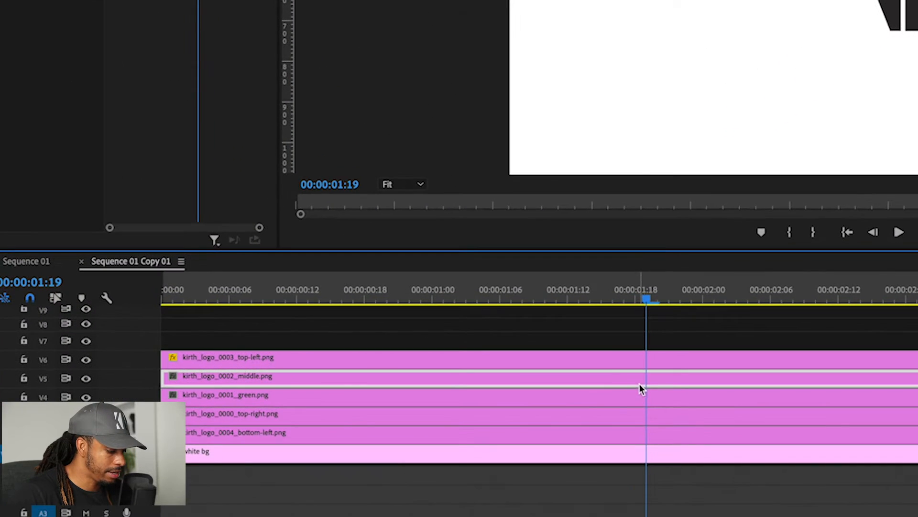
key(c)
click(647, 379)
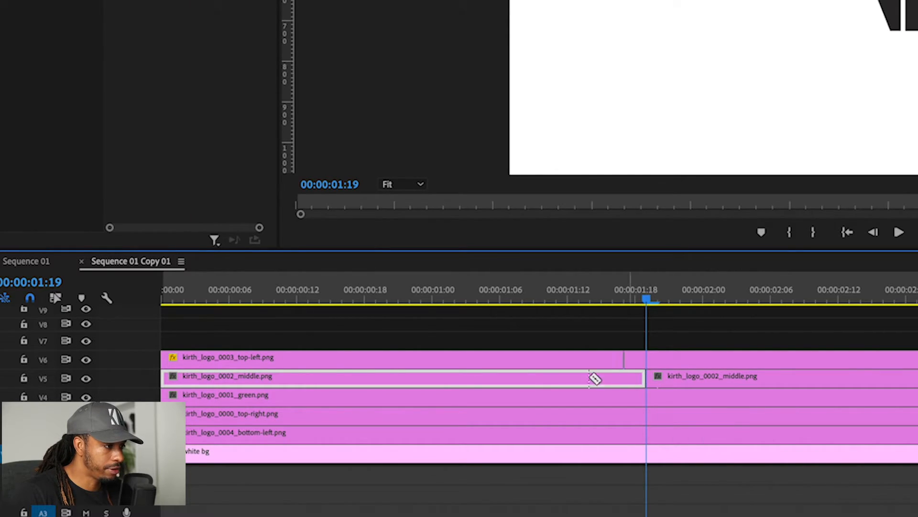
Apply the Horizontal Flip effect to the part of the middle clip before the cut.
key(v)
drag(592, 381, 619, 309)
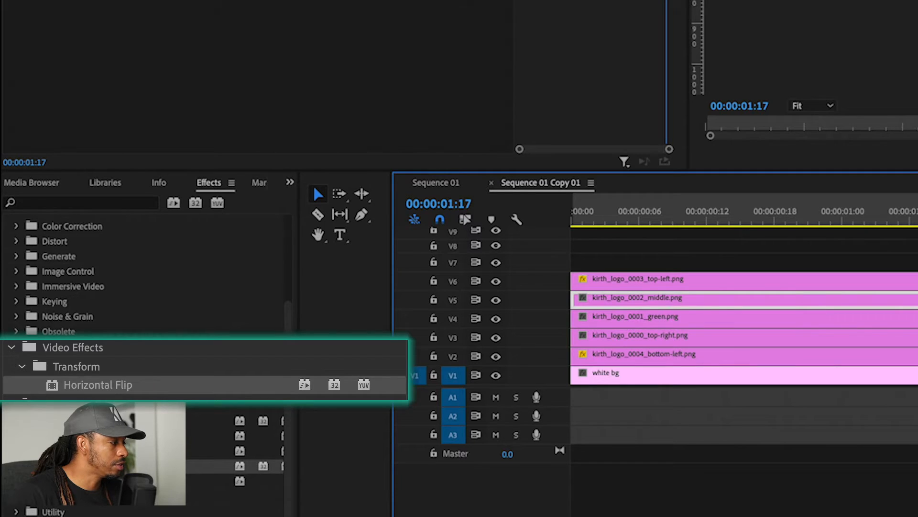
double_click(86, 466)
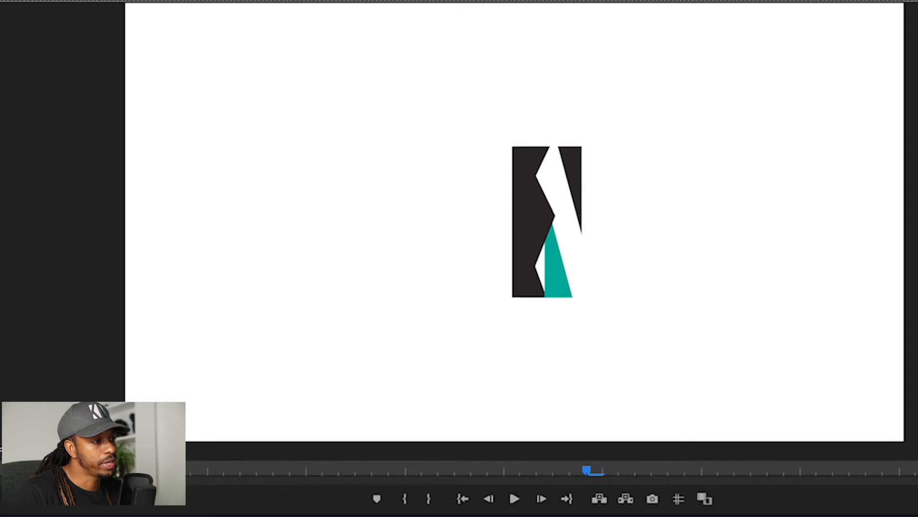
Step frame by frame around the cut in the middle clip to examine the change from the flipped to the unflipped piece.
key(Right)
key(Right)
key(Right)
key(Left)
key(Left)
key(Left)
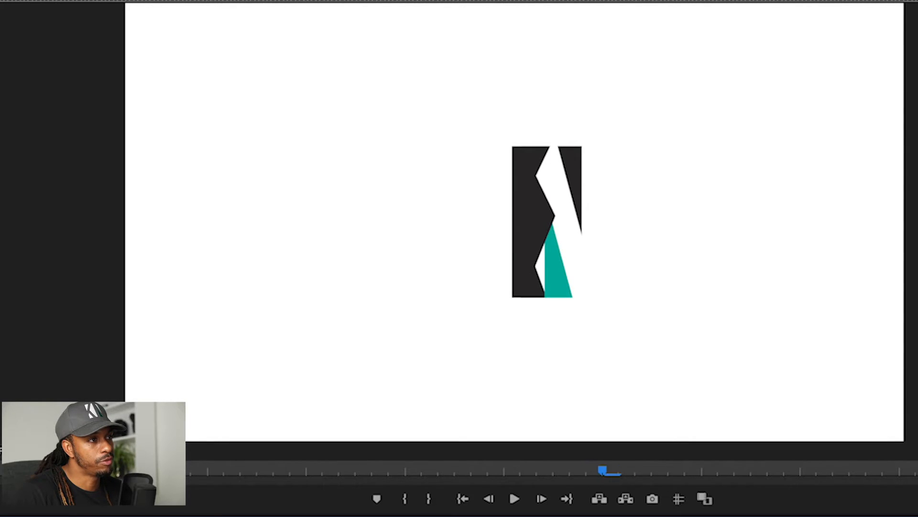
key(Left)
key(Left)
key(Left)
key(Left)
key(Left)
key(Left)
key(Left)
key(Left)
Try trimming both middle clips so that their cut falls earlier, at about 00:00:01:14.
drag(535, 431, 657, 433)
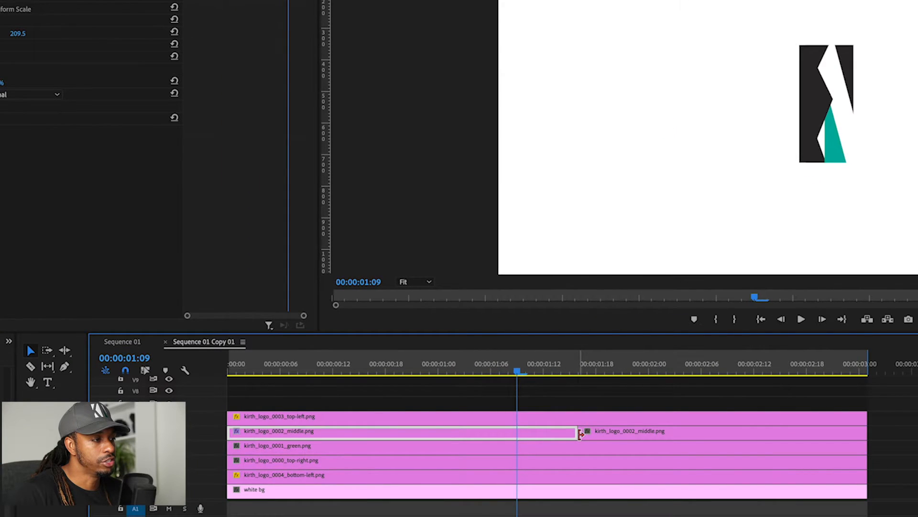
mouse_move(577, 434)
mouse_down()
mouse_move(639, 433)
mouse_move(559, 434)
mouse_up()
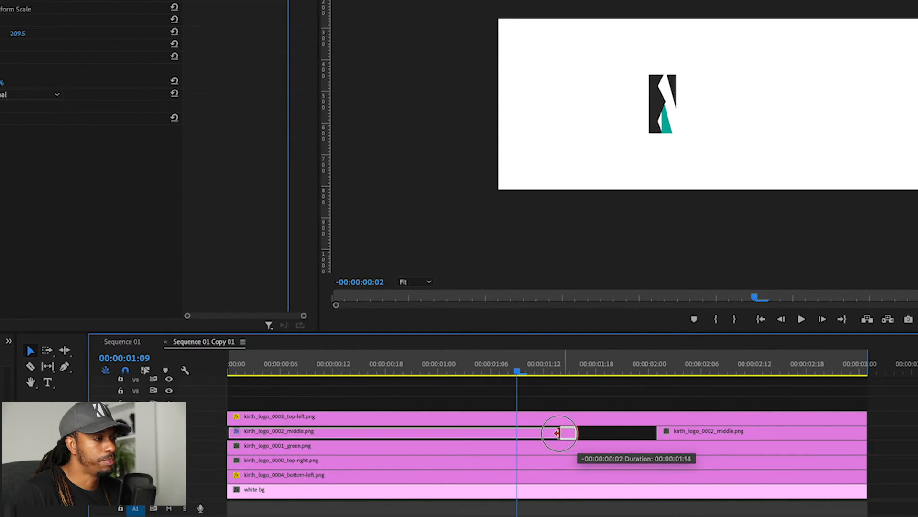
drag(655, 433, 562, 432)
Set a Position keyframe on the top-right clip at 00:00:02:03.
drag(518, 372, 588, 380)
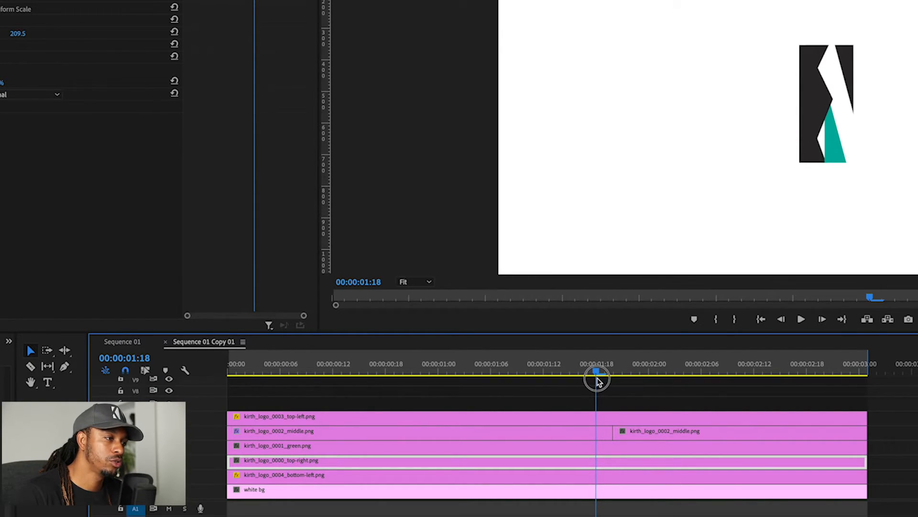
drag(598, 380, 679, 379)
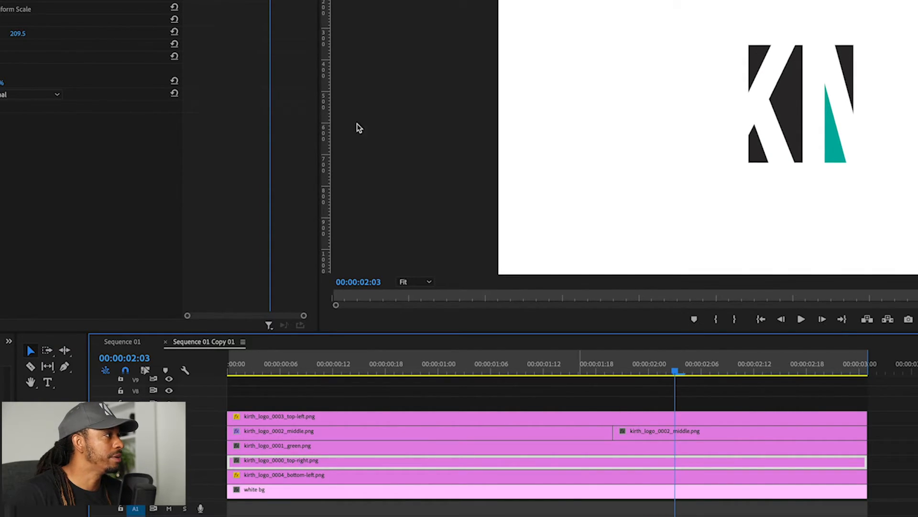
click(0, 0)
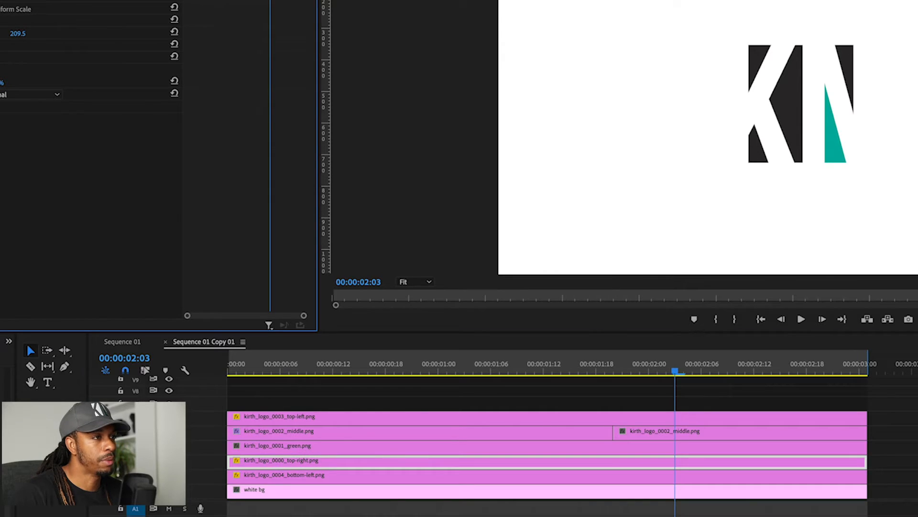
At 00:00:01:19, lower the top-right clip's horizontal Position until the piece is tucked behind the black shape.
drag(674, 373, 605, 376)
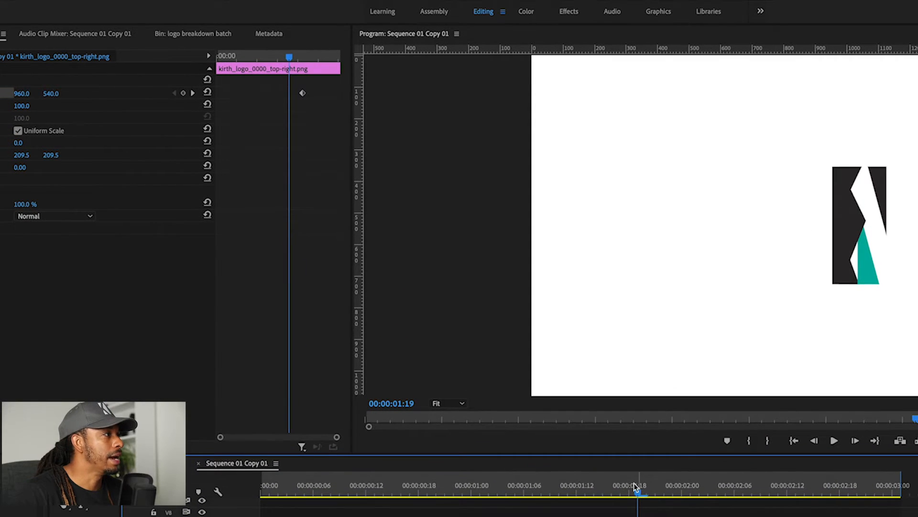
click(22, 93)
drag(23, 94, 7, 94)
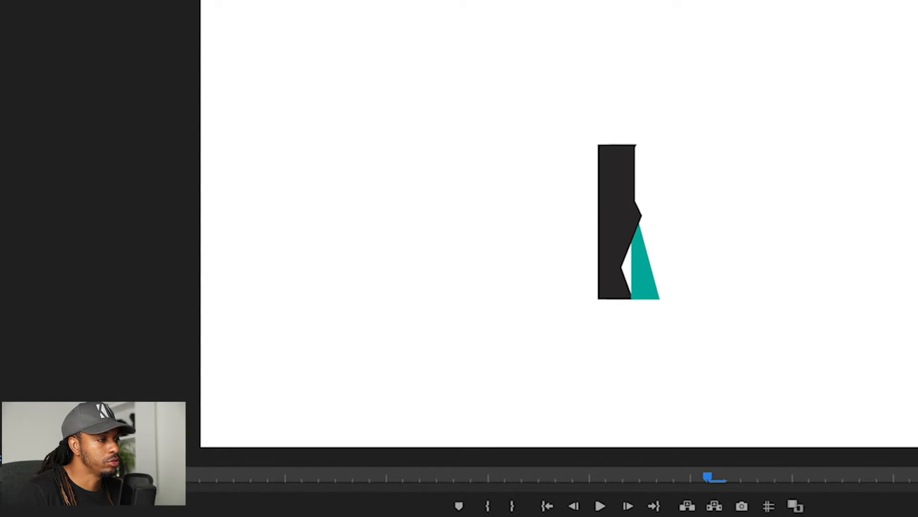
Step back and forth frame by frame through the transition to examine how the logo pieces slide into place.
key(Left)
key(Left)
key(Left)
key(Left)
key(Left)
key(Left)
key(Left)
key(Left)
key(Left)
key(Left)
key(Left)
key(Right)
key(Right)
key(Right)
key(Right)
key(Right)
key(Right)
key(Right)
key(Right)
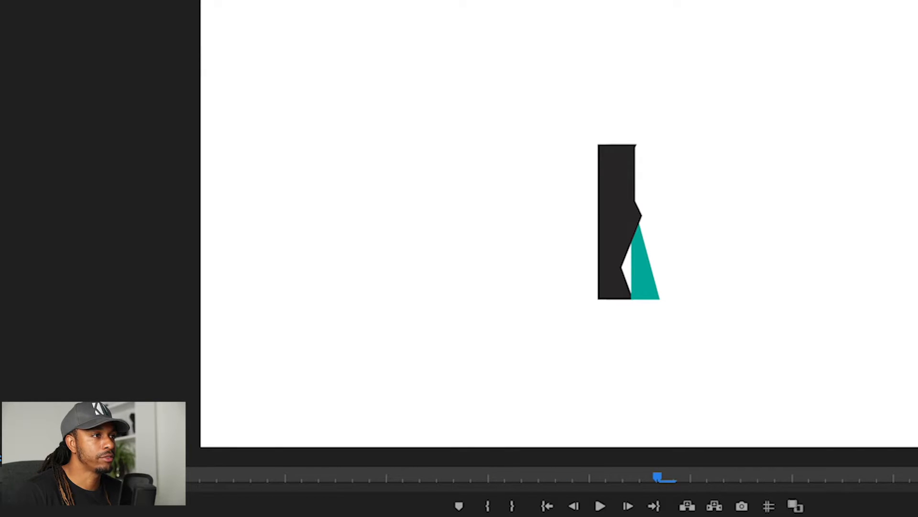
key(Right)
key(Right)
key(Right)
key(Right)
key(Right)
key(Right)
key(Right)
key(Right)
key(Right)
key(Right)
key(Right)
key(Right)
key(Right)
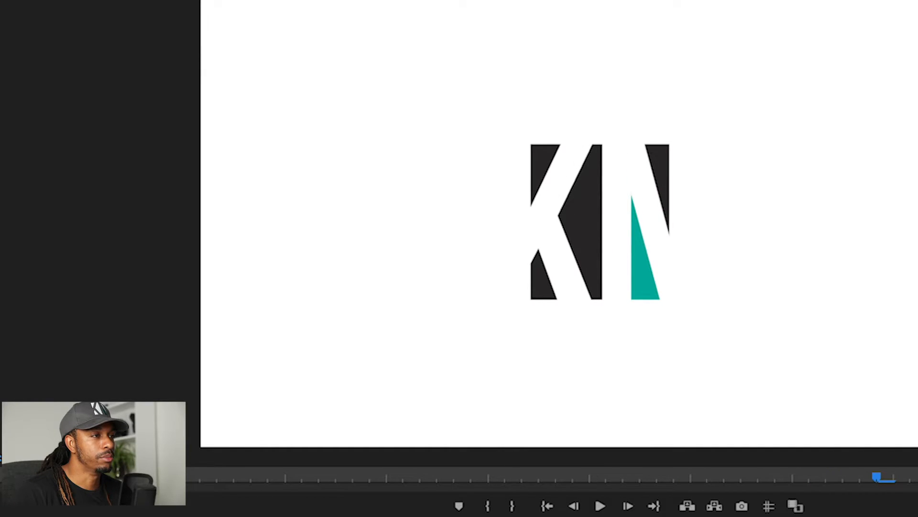
key(Left)
key(Left)
key(Left)
key(Left)
key(Left)
key(Left)
key(Left)
key(Left)
key(Left)
key(Left)
key(Left)
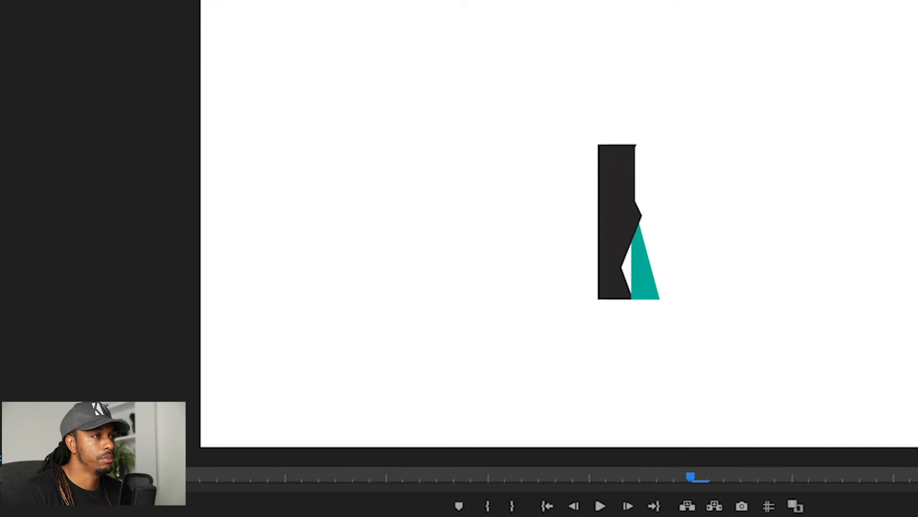
key(Right)
key(Right)
key(Right)
key(Right)
key(Right)
key(Right)
key(Right)
key(Right)
key(Right)
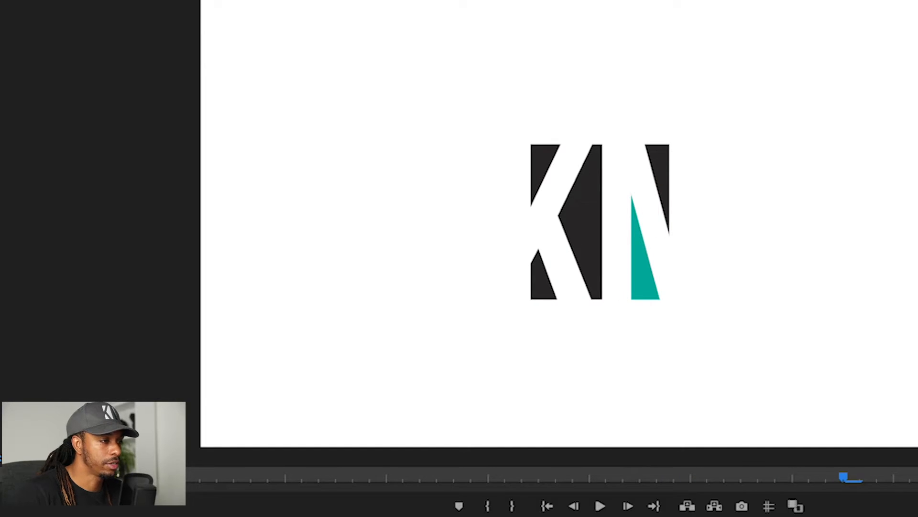
key(Left)
key(Left)
key(Left)
key(Left)
key(Left)
key(Left)
key(Left)
key(Left)
key(Left)
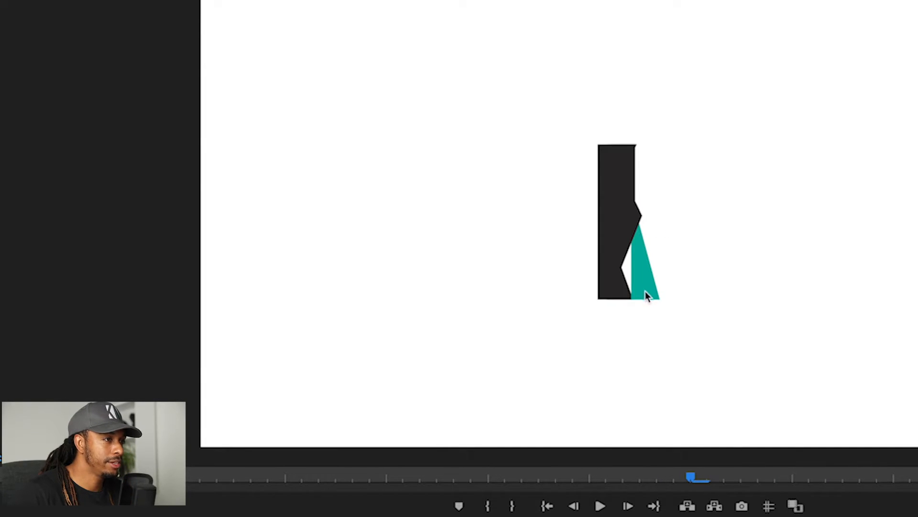
Keyframe the green clip's Scale, with 100 at 00:00:02:04 and 0 at 00:00:02:02.
drag(553, 337, 613, 338)
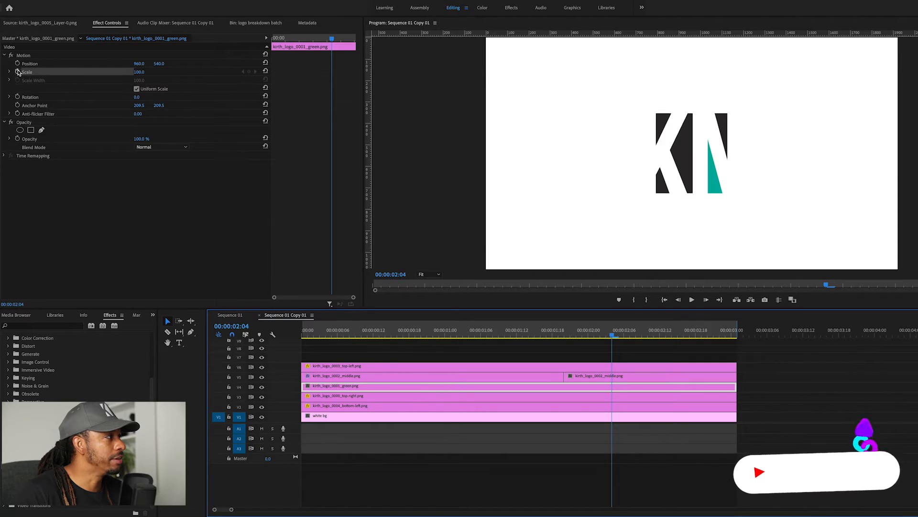
click(18, 72)
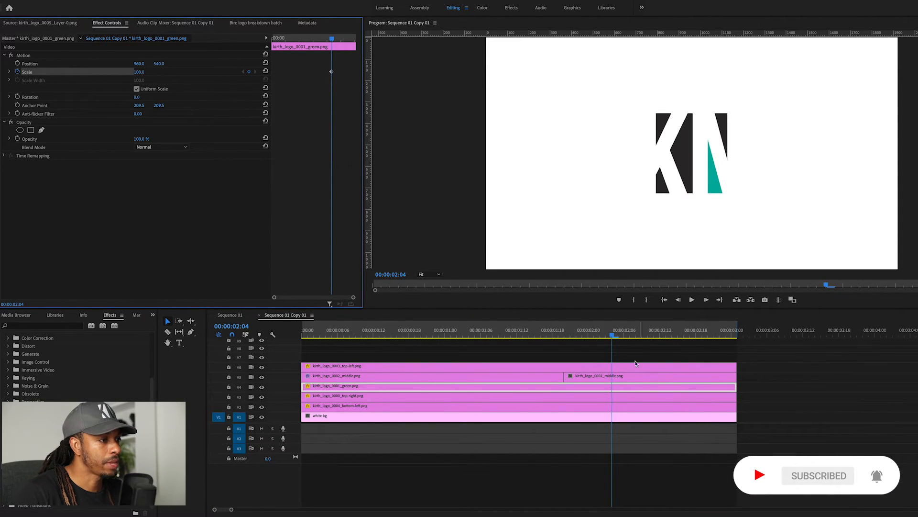
click(611, 337)
drag(611, 337, 601, 340)
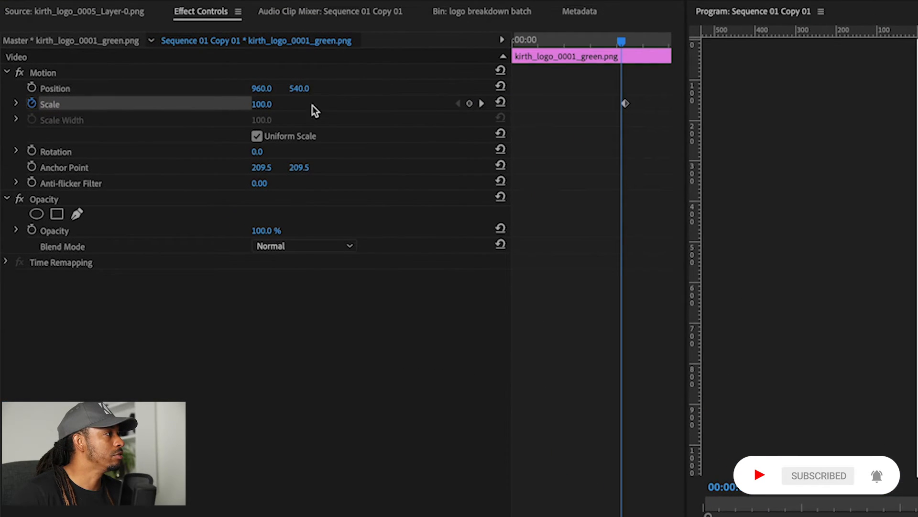
click(144, 70)
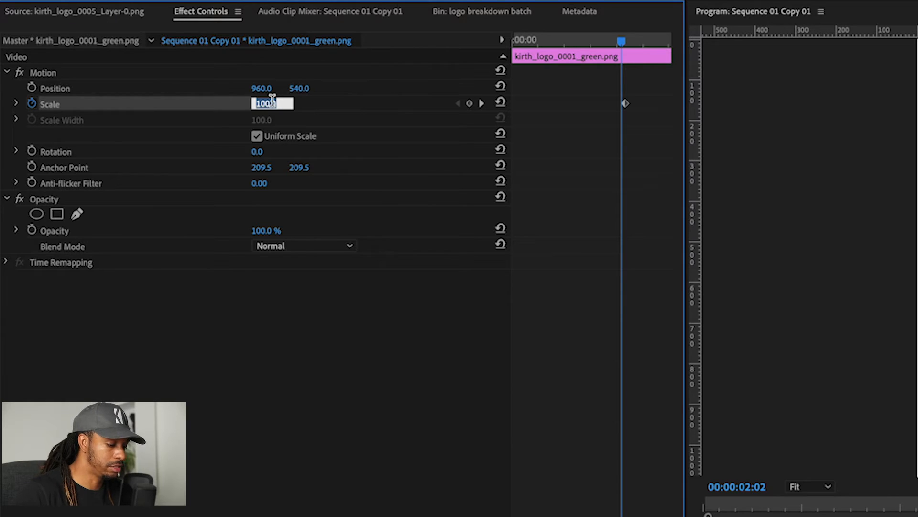
text(0)
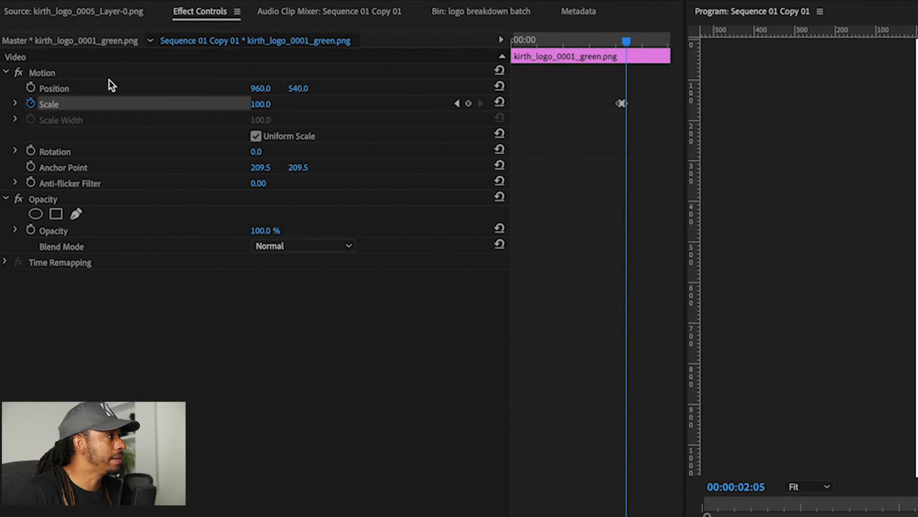
Move the green clip's anchor point to the top tip of the green triangle and play the scale animation.
click(57, 74)
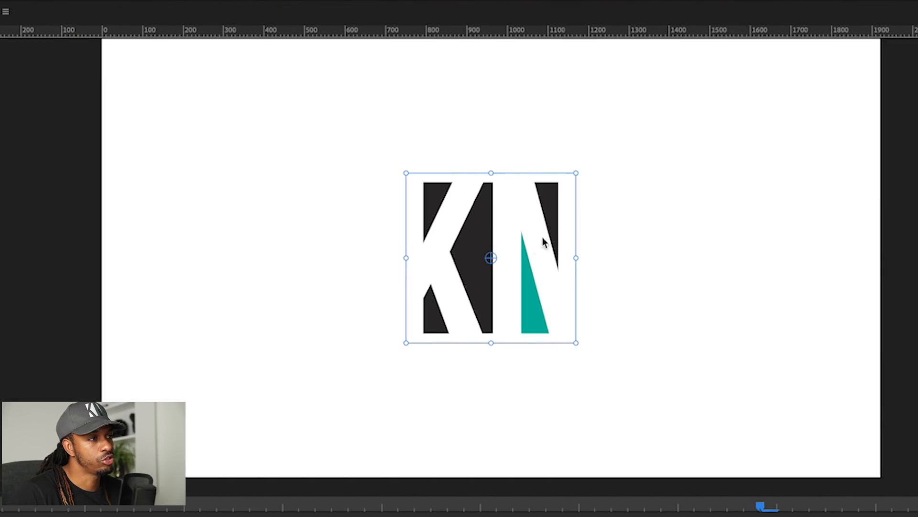
click(491, 258)
mouse_move(491, 258)
mouse_down()
mouse_move(513, 252)
mouse_move(523, 234)
mouse_up()
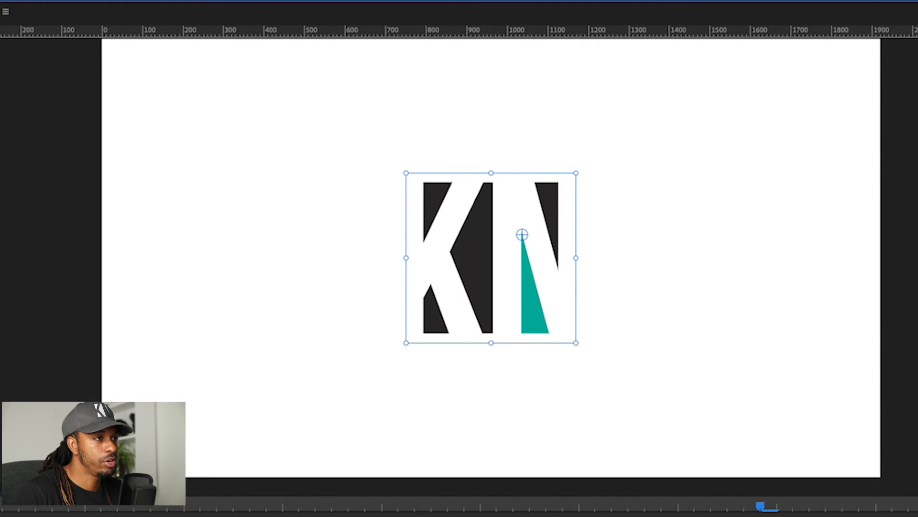
key(space)
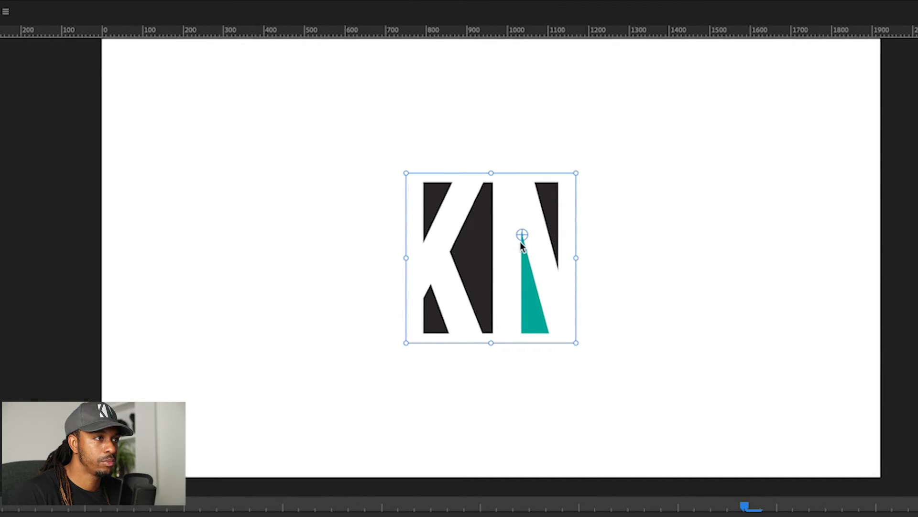
Try the green clip's anchor point near the logo's centre, return it to the triangle's top tip and replay the animation.
drag(522, 236, 488, 256)
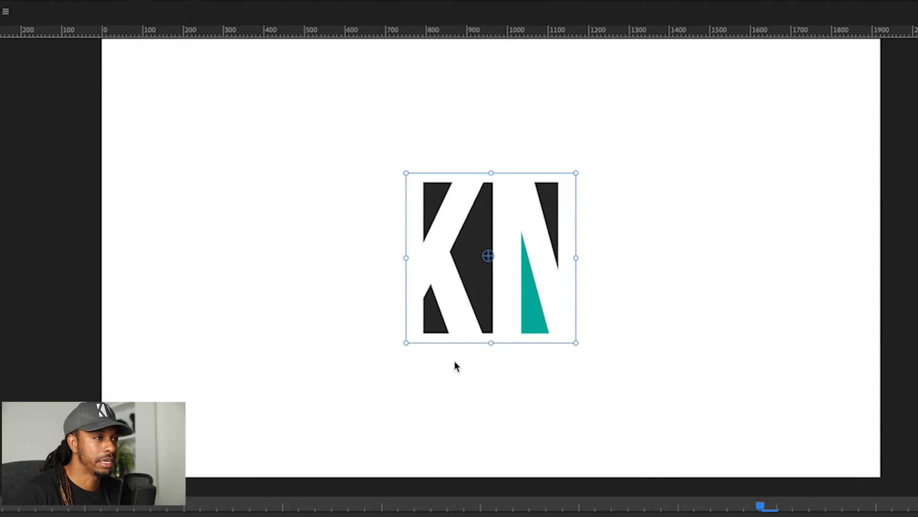
drag(497, 260, 523, 238)
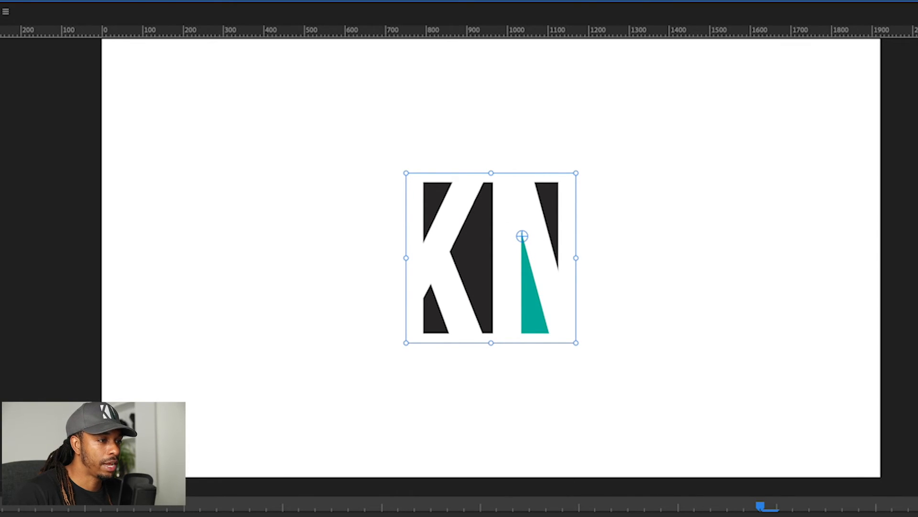
key(space)
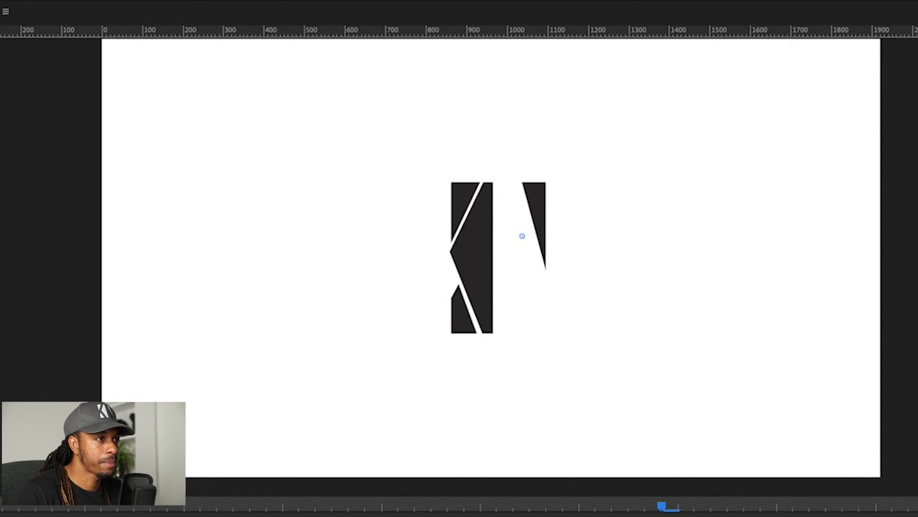